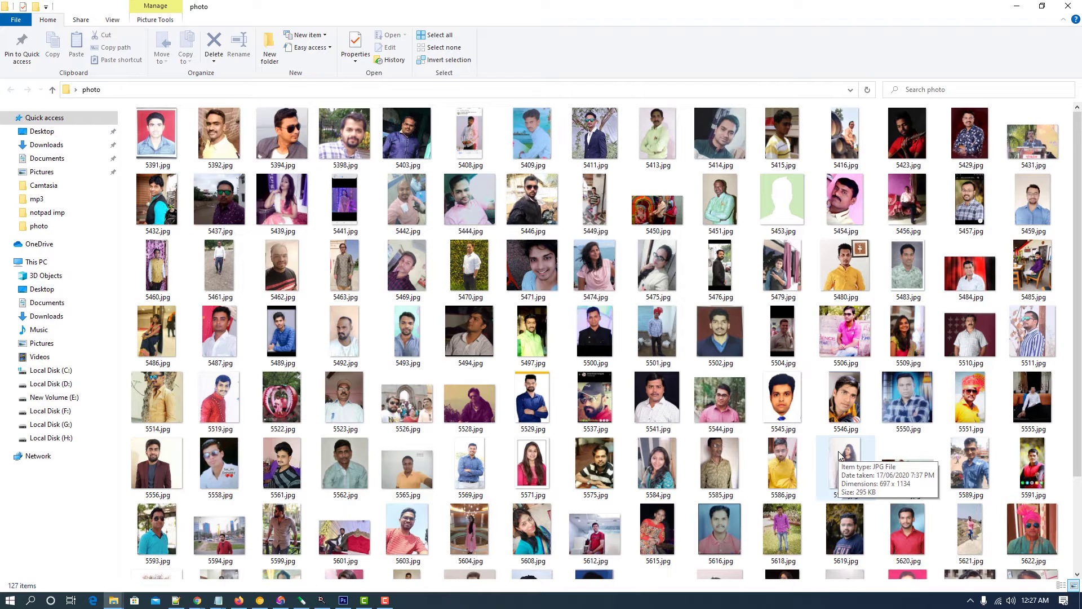
# Switch to the Chrome window with the WebP converter and reload the page.
pyautogui.click(208, 601)
pyautogui.click(254, 550)
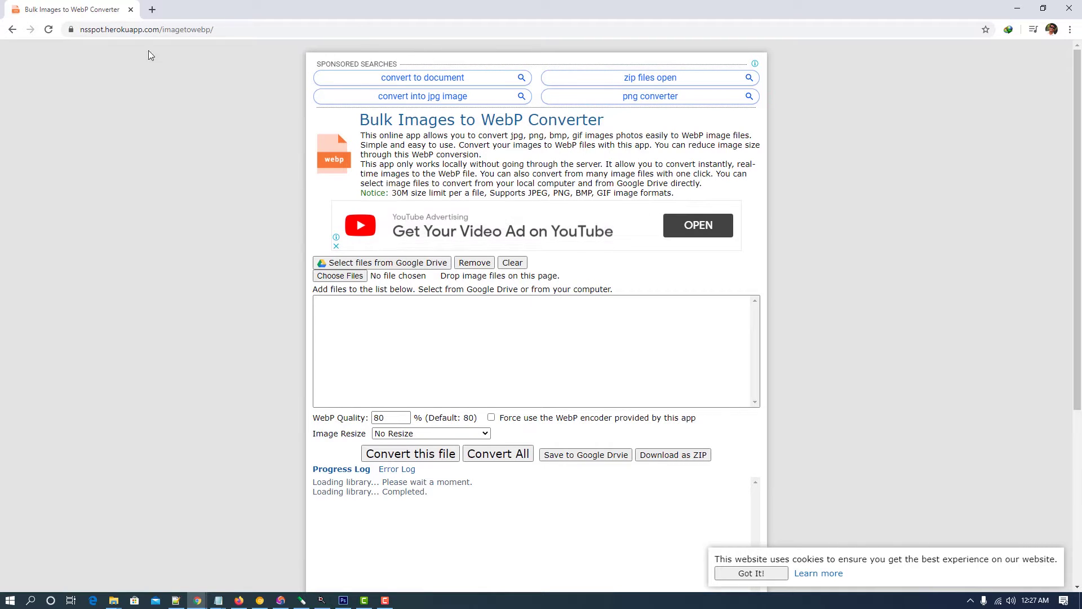
pyautogui.click(173, 30)
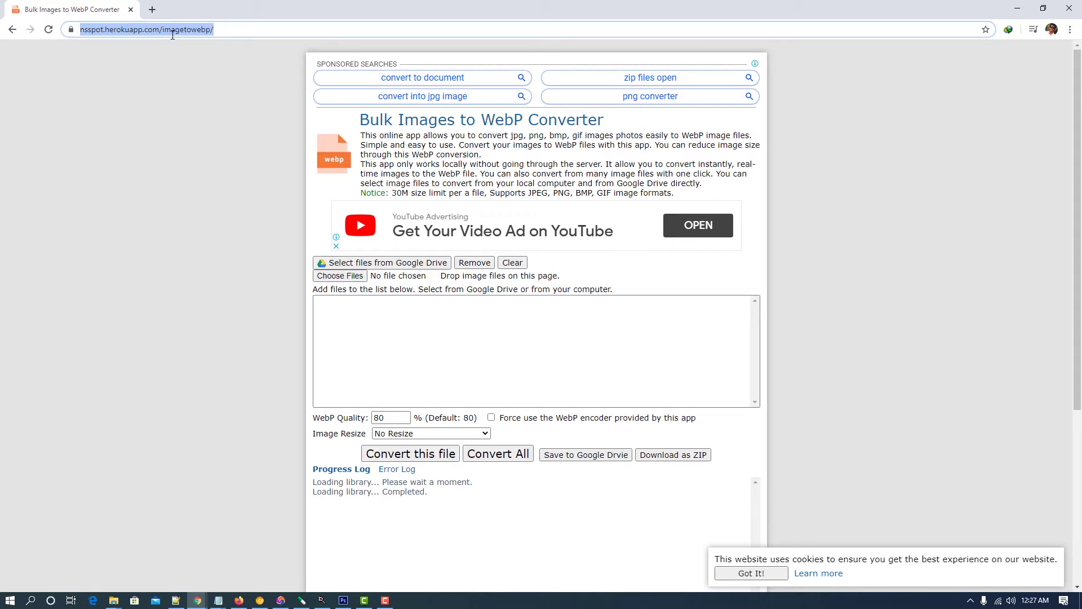
pyautogui.press('Return')
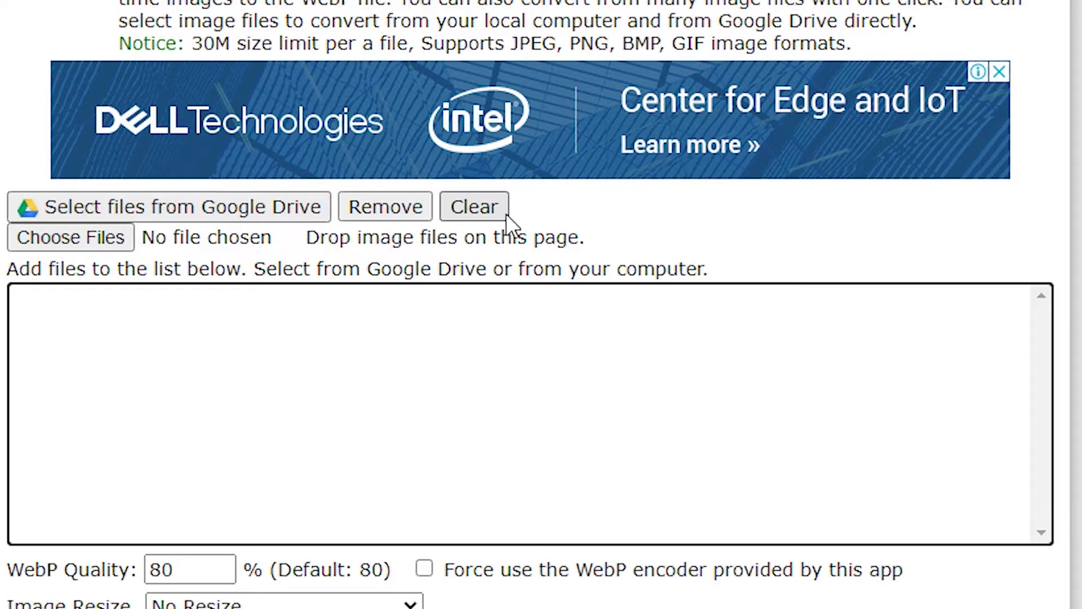
# Select all 127 JPGs in Desktop > photo and add them to the conversion list.
pyautogui.click(70, 238)
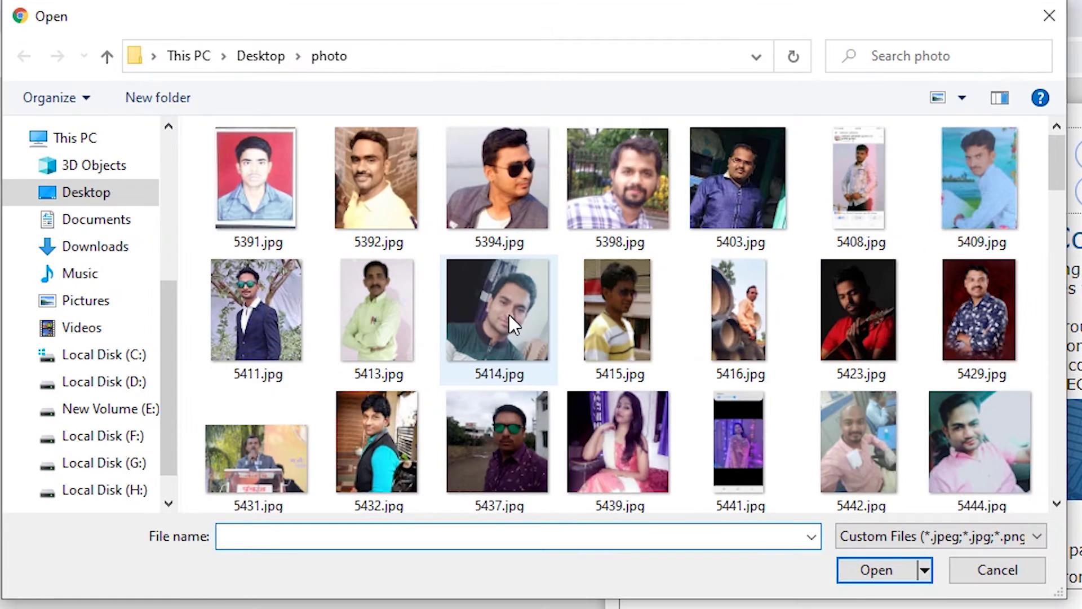
pyautogui.click(271, 55)
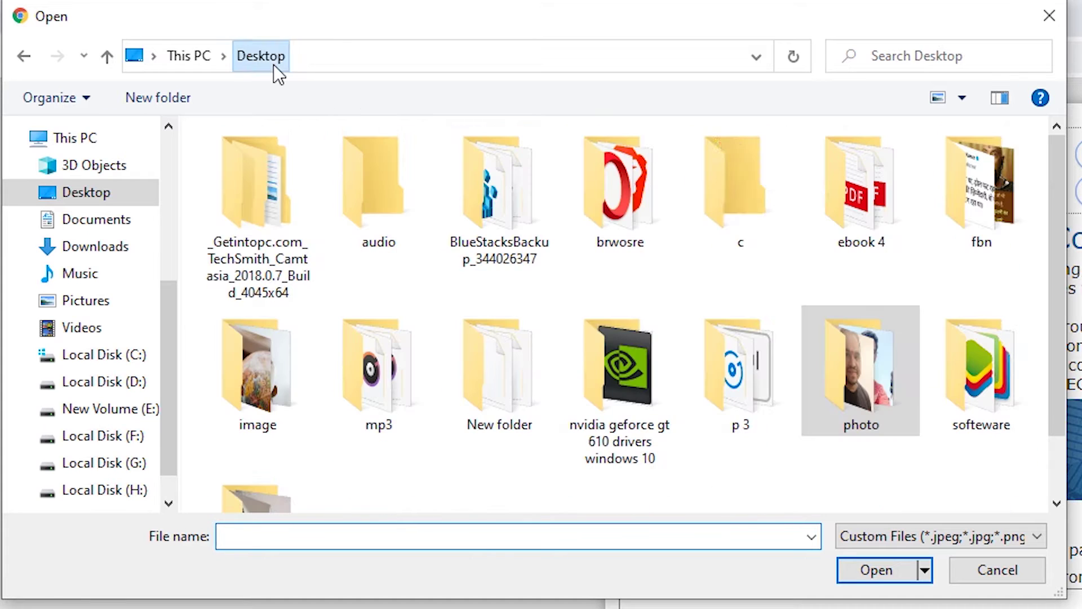
pyautogui.doubleClick(834, 342)
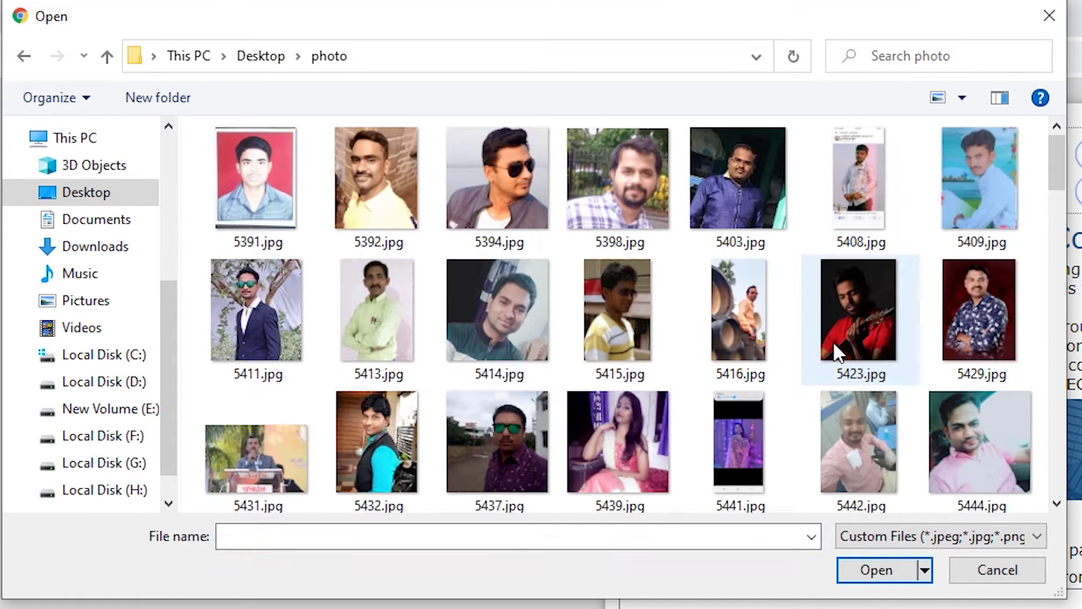
pyautogui.click(491, 279)
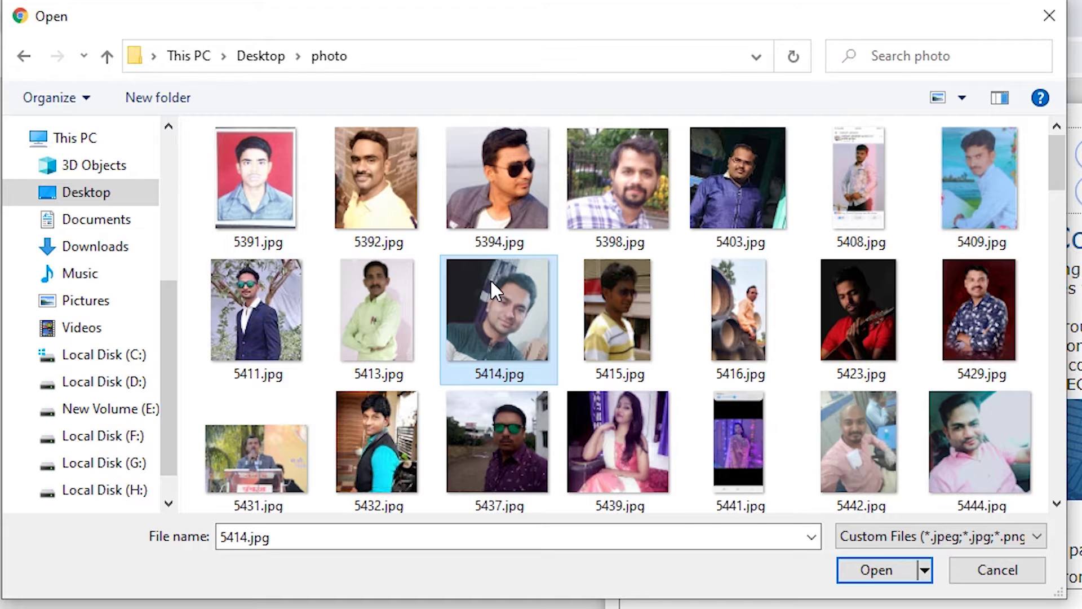
pyautogui.hotkey('ctrl', 'a')
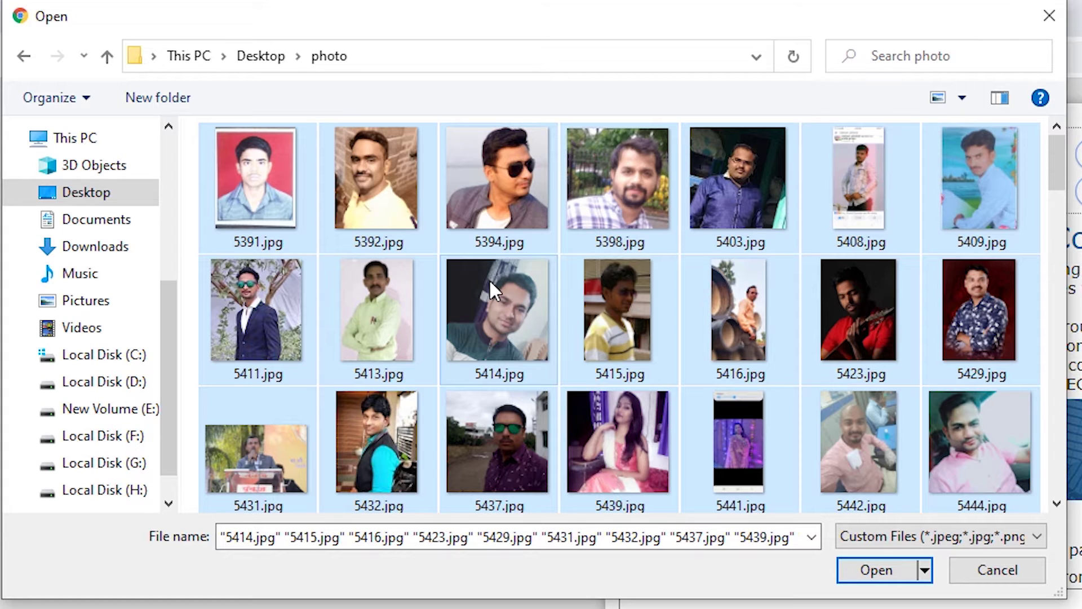
pyautogui.click(894, 570)
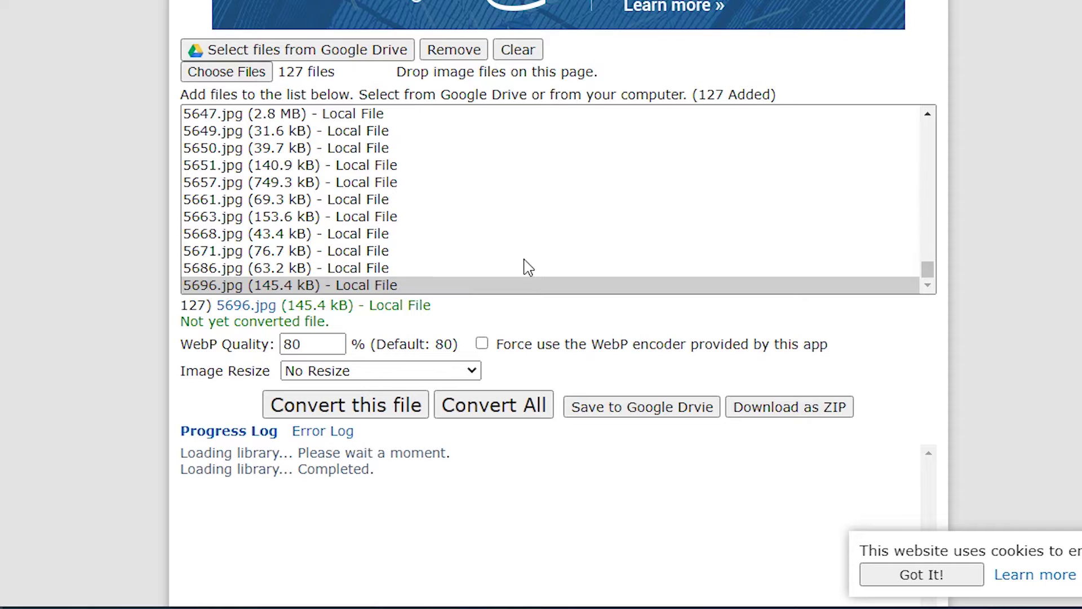
# Select the current WebP Quality value of 80 so it can be replaced with 70.
pyautogui.moveTo(313, 346); pyautogui.dragTo(251, 340)
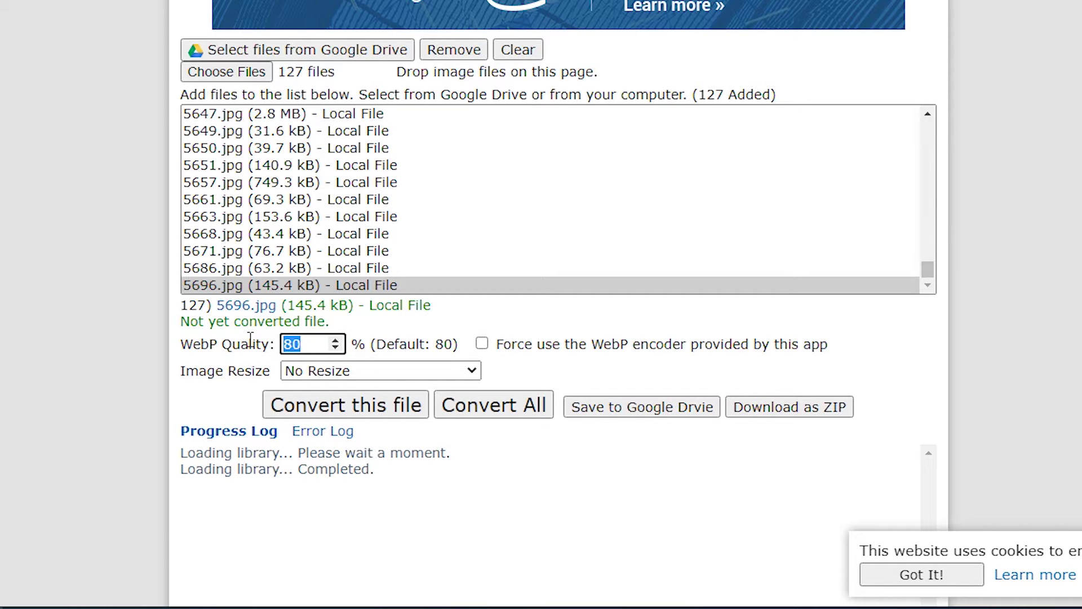
pyautogui.write('70')
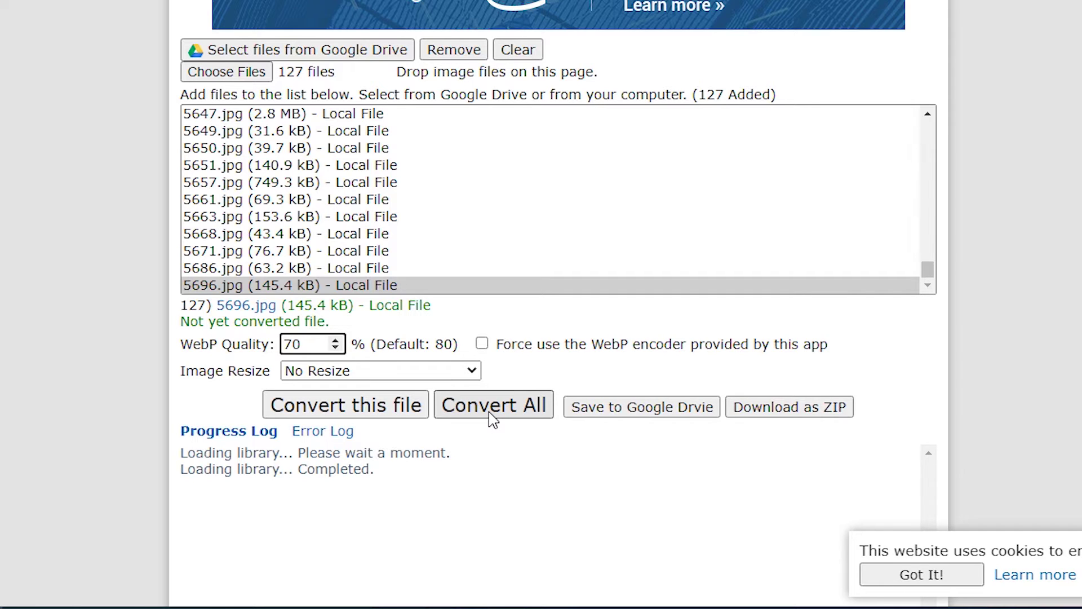
pyautogui.scroll(-2, 493, 421)
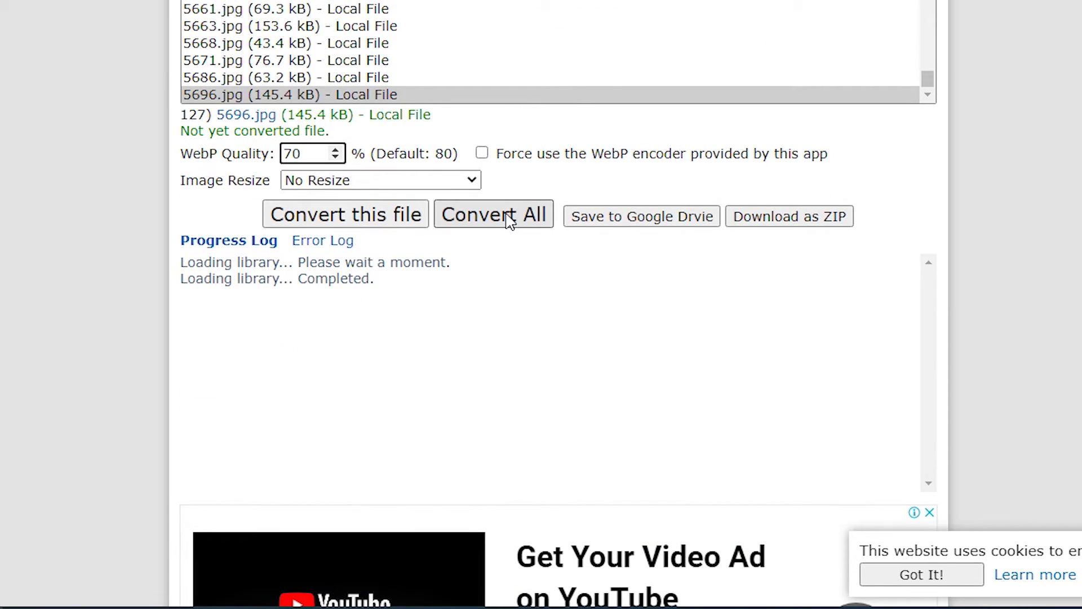
# Run Convert All on the 127 photos at quality 70.
pyautogui.click(508, 220)
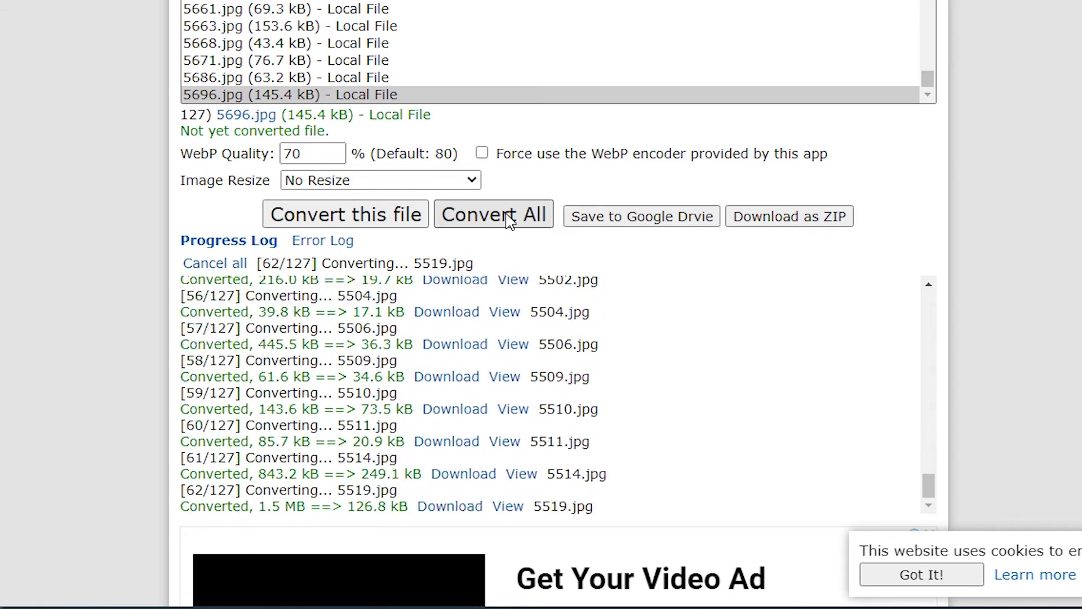
pyautogui.scroll(-2, 687, 323)
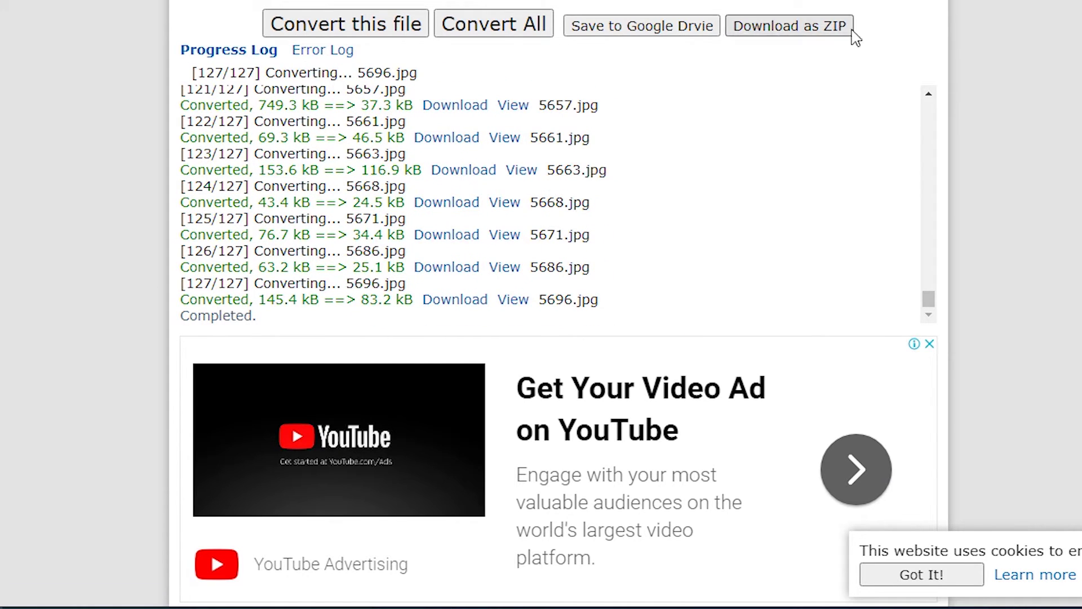
# Download the 11.6 MB Converted.zip and drag it from Downloads onto the desktop.
pyautogui.click(823, 37)
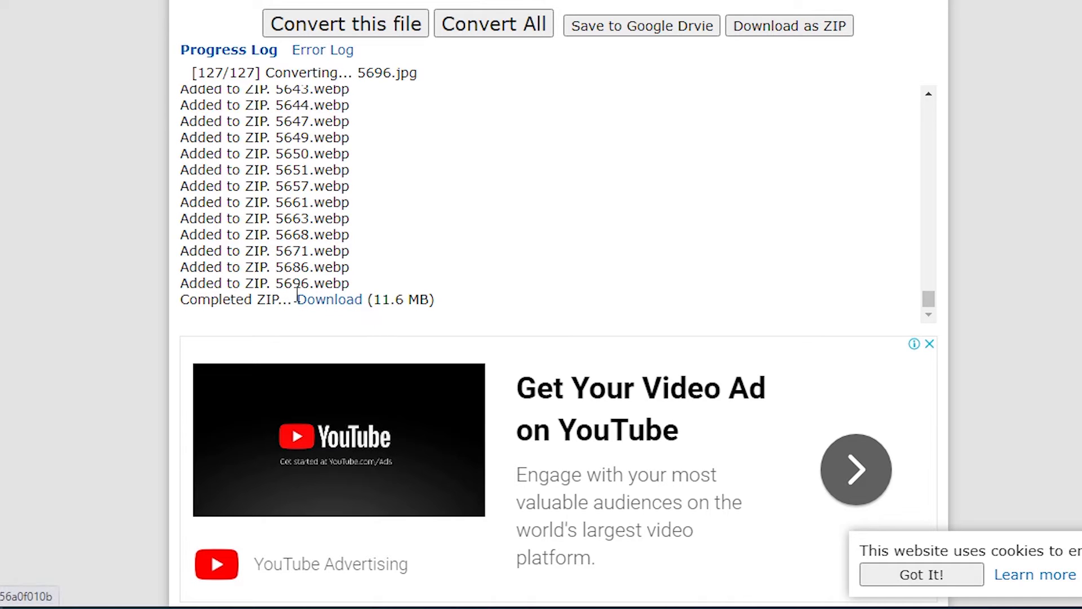
pyautogui.click(357, 308)
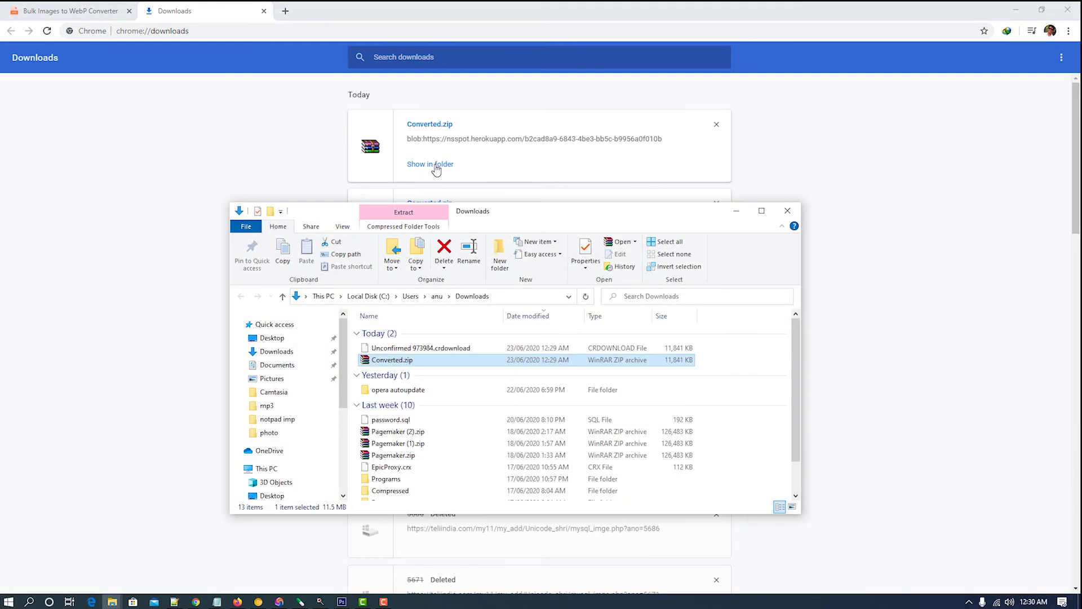
pyautogui.click(1011, 7)
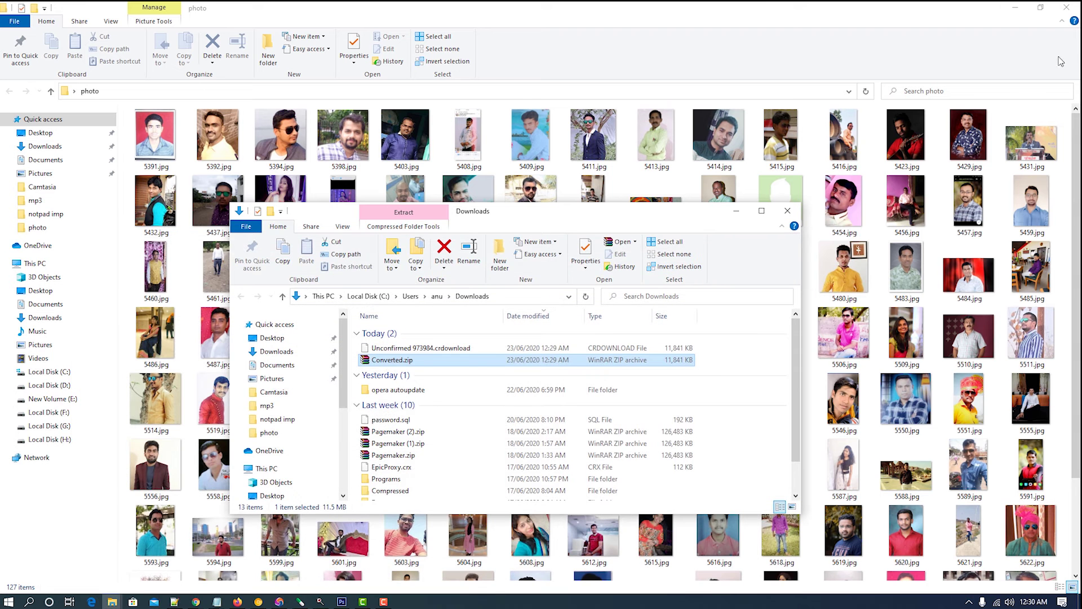
pyautogui.click(1016, 7)
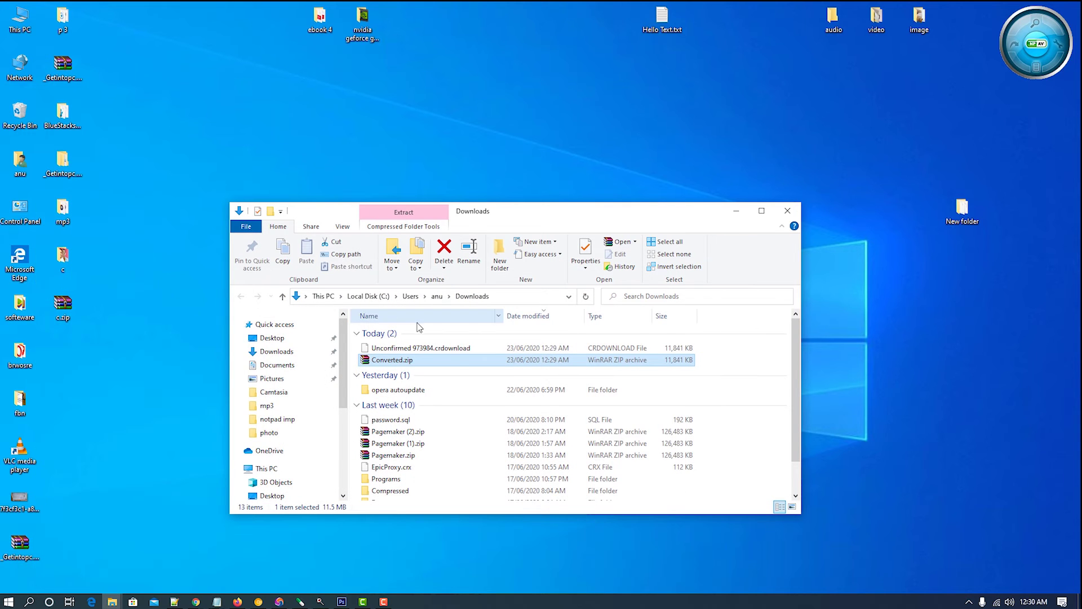
pyautogui.moveTo(392, 360)
pyautogui.mouseDown()
pyautogui.moveTo(252, 340)
pyautogui.moveTo(190, 351)
pyautogui.mouseUp()
# Extract Converted.zip with WinRAR into a Converted folder.
pyautogui.click(786, 212)
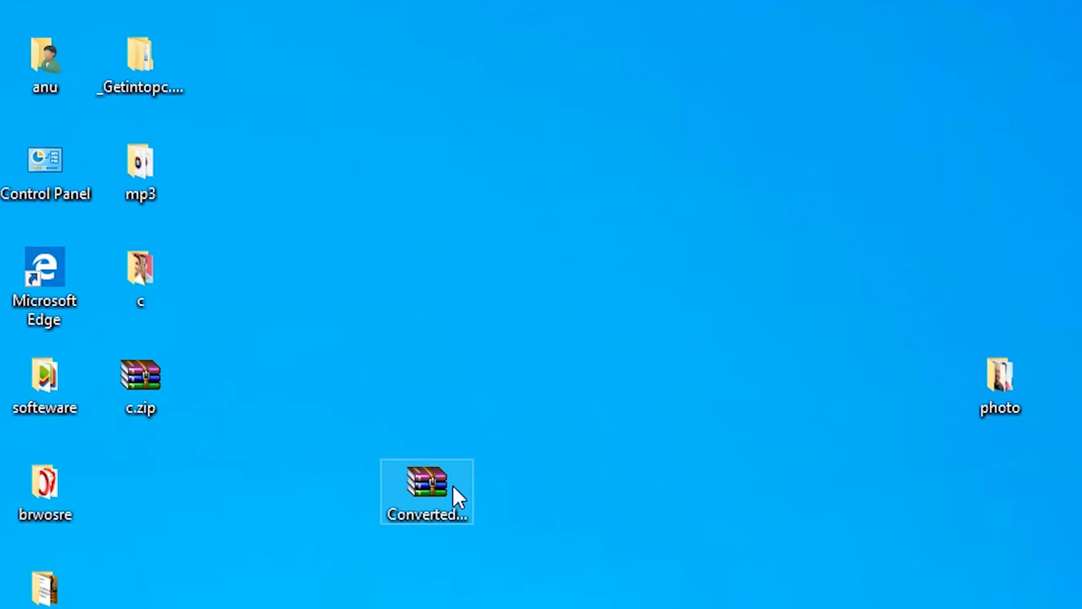
pyautogui.rightClick(452, 484)
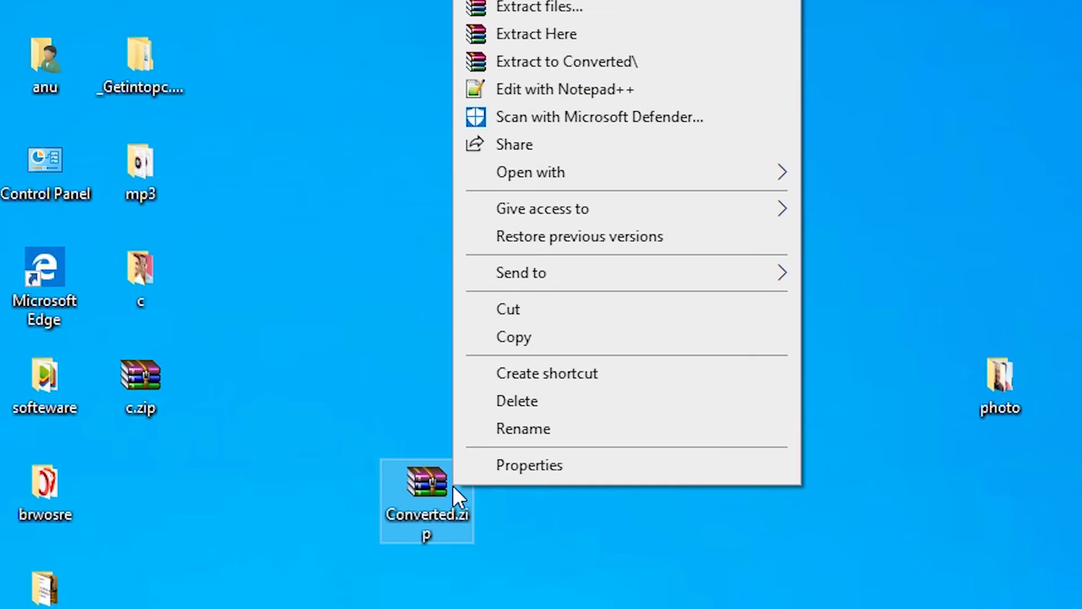
pyautogui.click(529, 9)
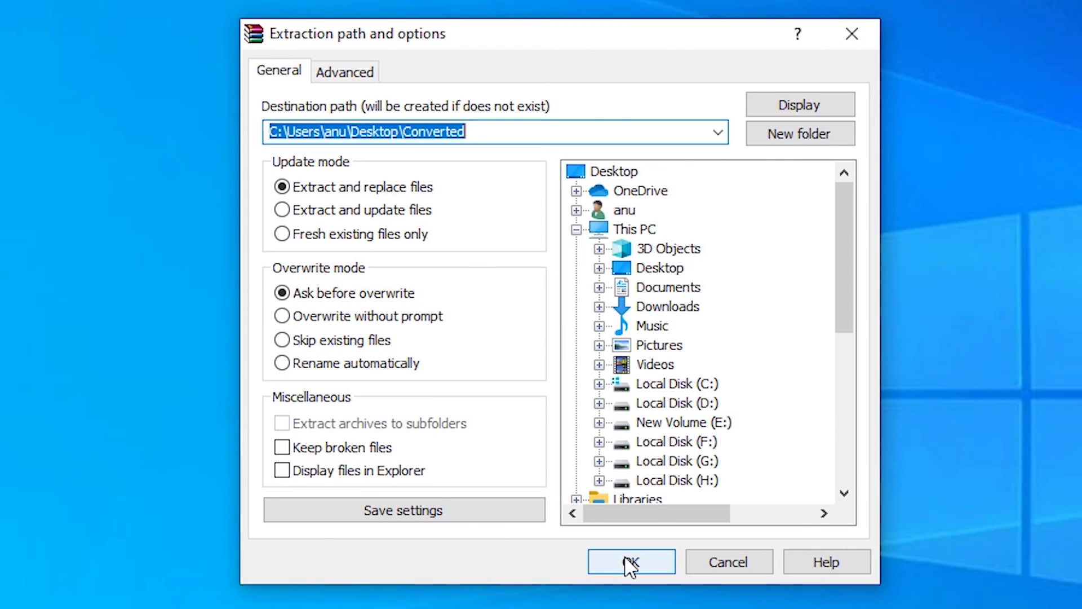
pyautogui.click(626, 562)
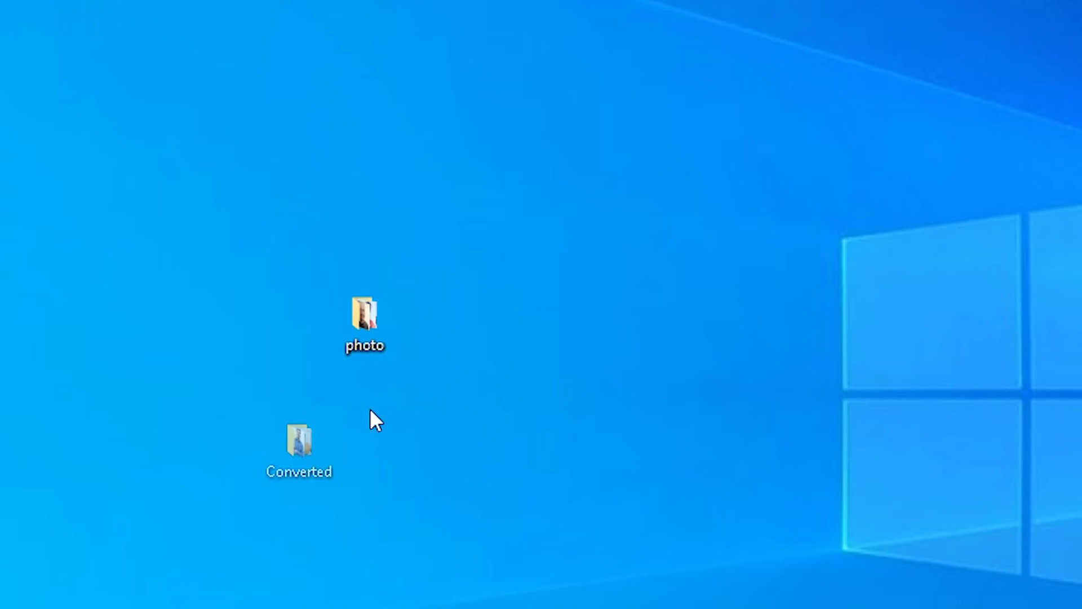
# Place the Converted folder beside the photo folder and select both folders.
pyautogui.moveTo(343, 419); pyautogui.dragTo(542, 317)
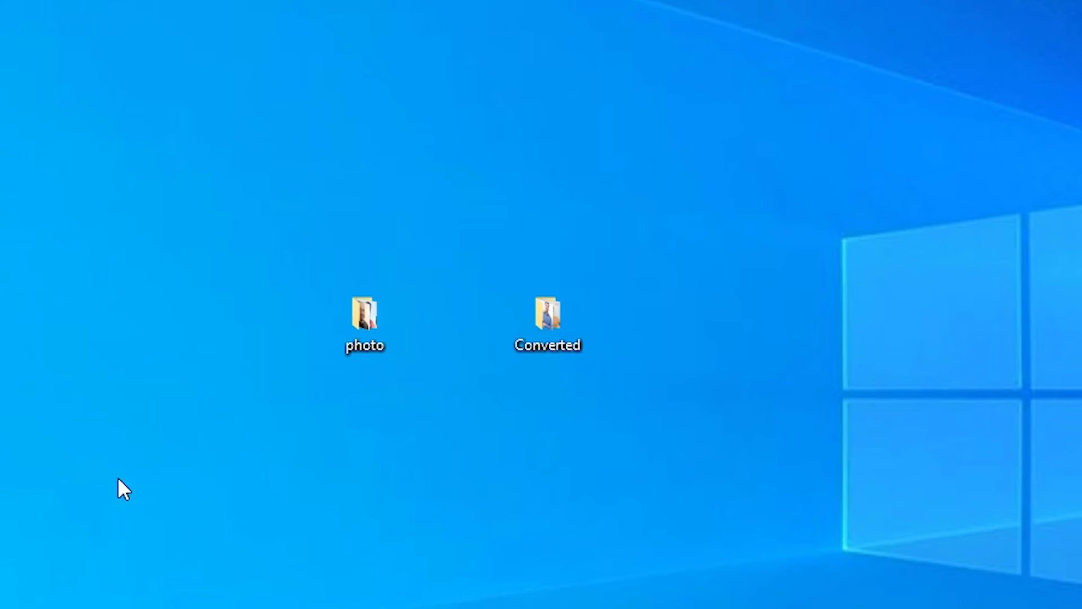
pyautogui.click(546, 312)
pyautogui.moveTo(340, 253); pyautogui.dragTo(417, 461)
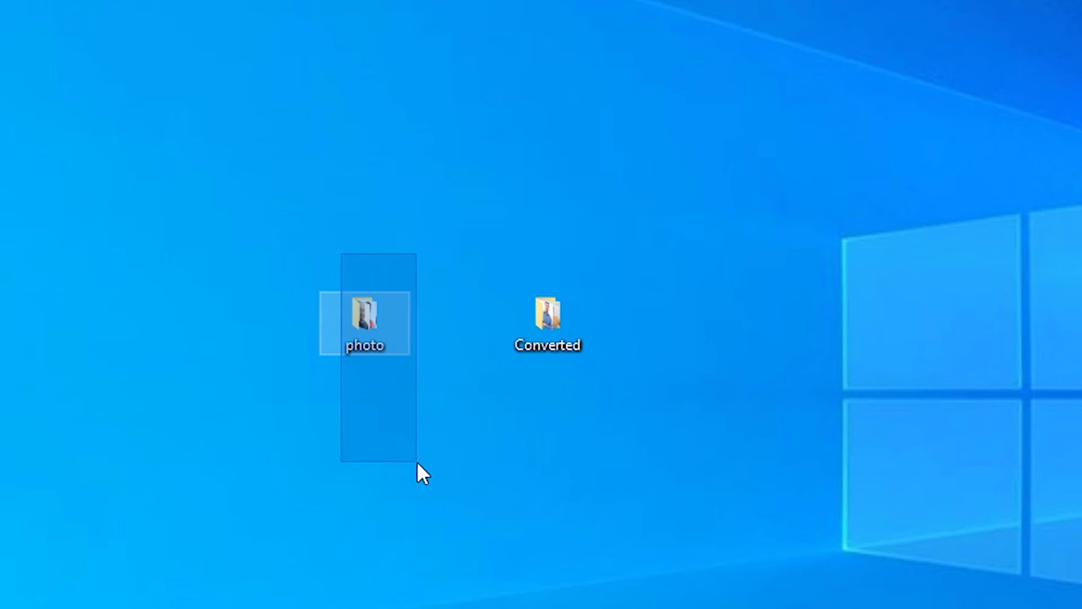
pyautogui.moveTo(480, 248); pyautogui.dragTo(609, 440)
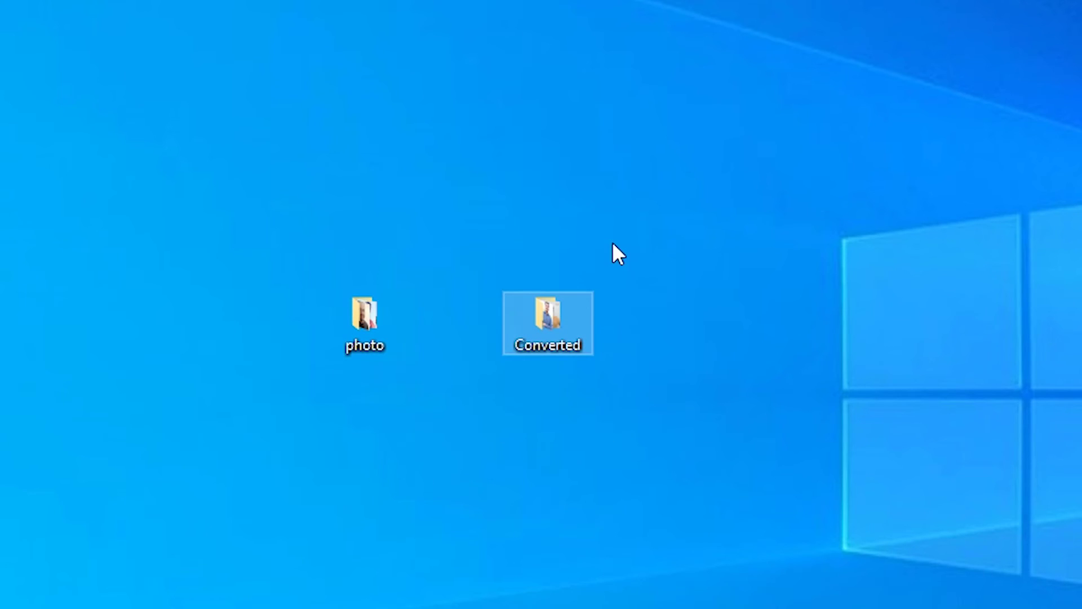
# Open the photo folder's Properties (61.4 MB) and move it to the upper left.
pyautogui.click(364, 342)
pyautogui.rightClick(365, 342)
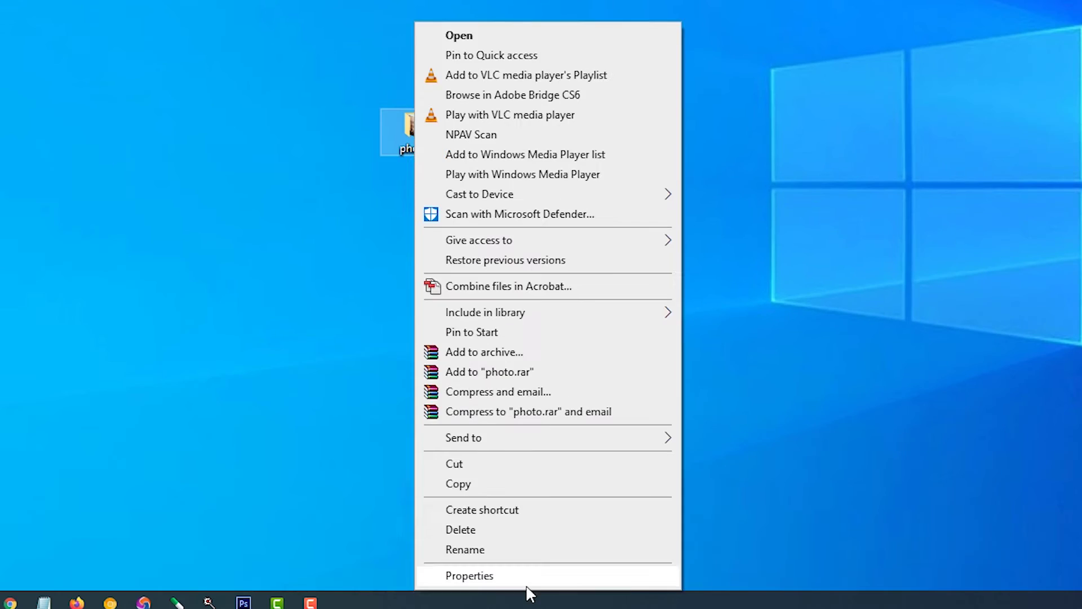
pyautogui.click(526, 584)
pyautogui.moveTo(558, 177)
pyautogui.mouseDown()
pyautogui.moveTo(355, 90)
pyautogui.moveTo(305, 42)
pyautogui.mouseUp()
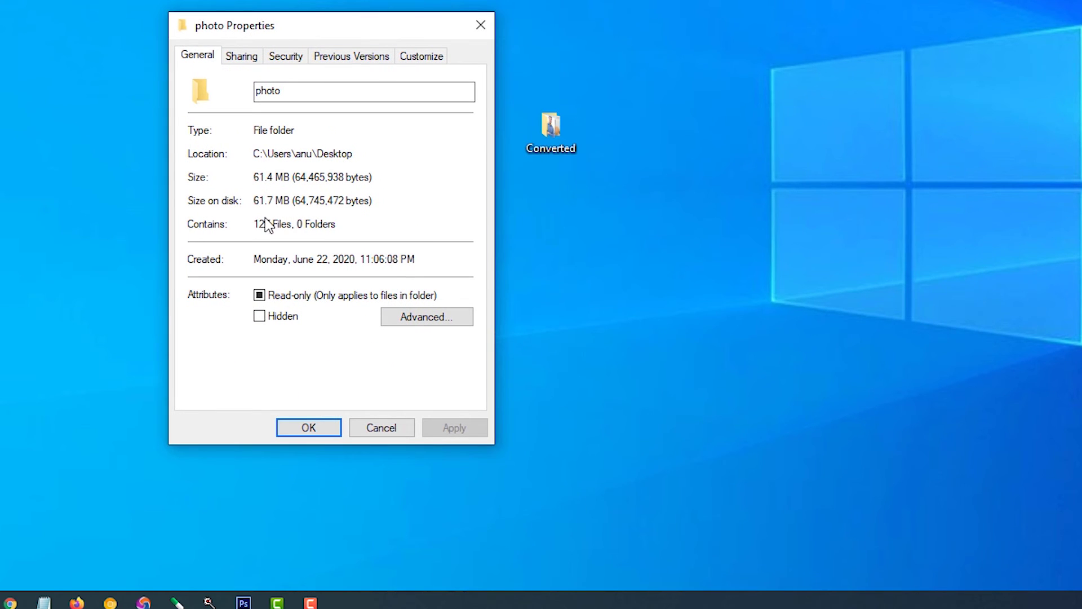
# Open the Converted folder's Properties (11.5 MB) beside the photo Properties.
pyautogui.rightClick(555, 125)
pyautogui.click(611, 575)
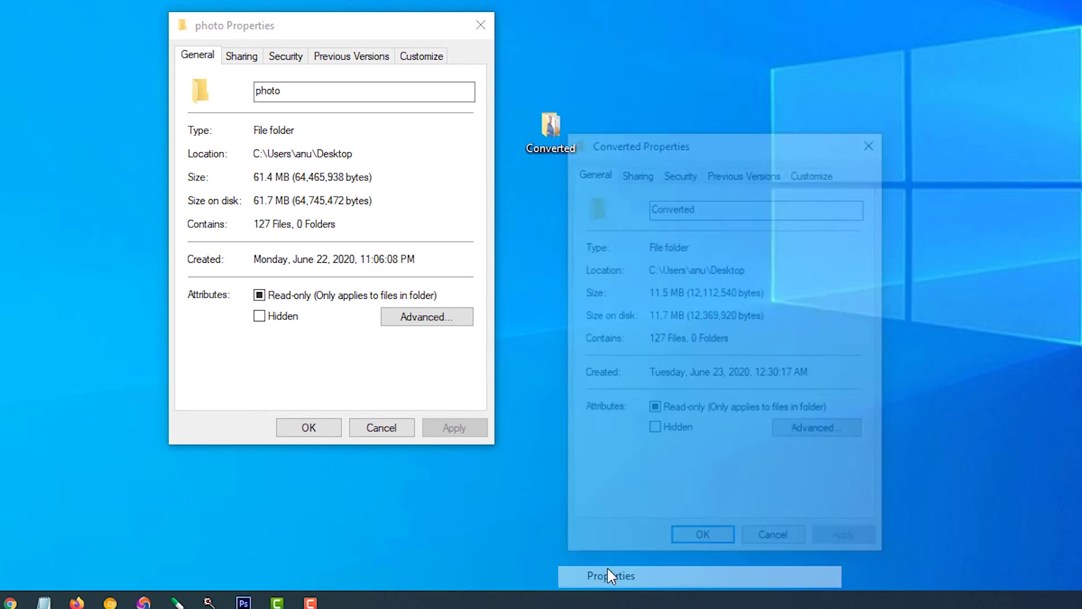
pyautogui.moveTo(719, 150); pyautogui.dragTo(660, 49)
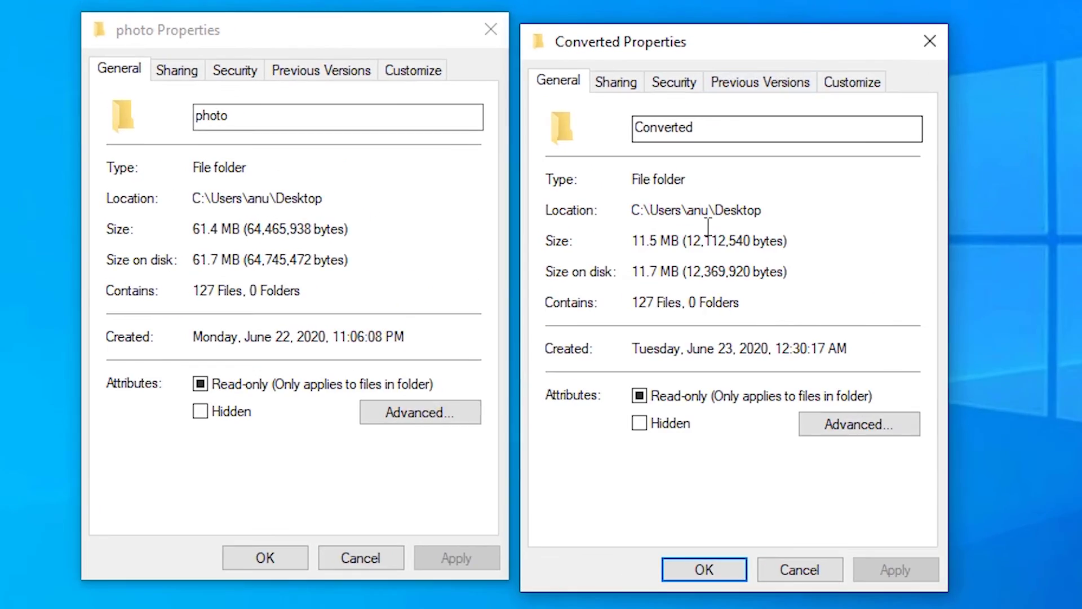